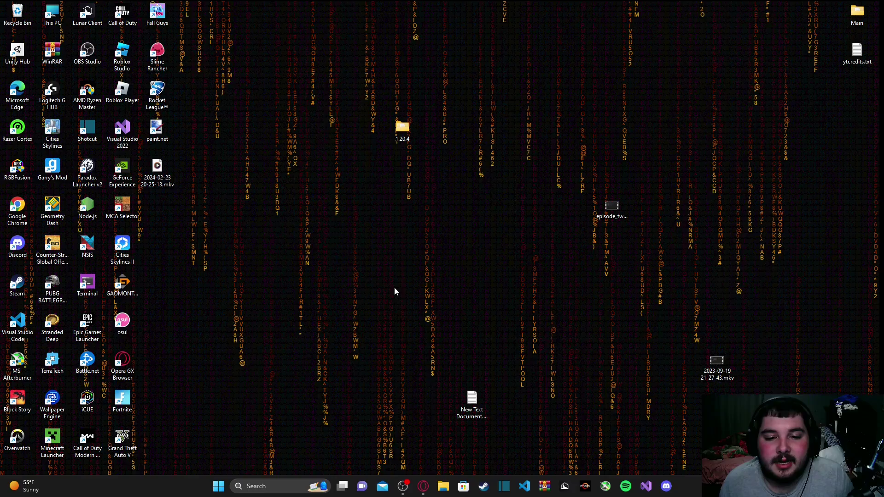
- Open discord.com/developers/applications in Opera GX to show the Applications page listing BeepBopz
left_click(425, 486)
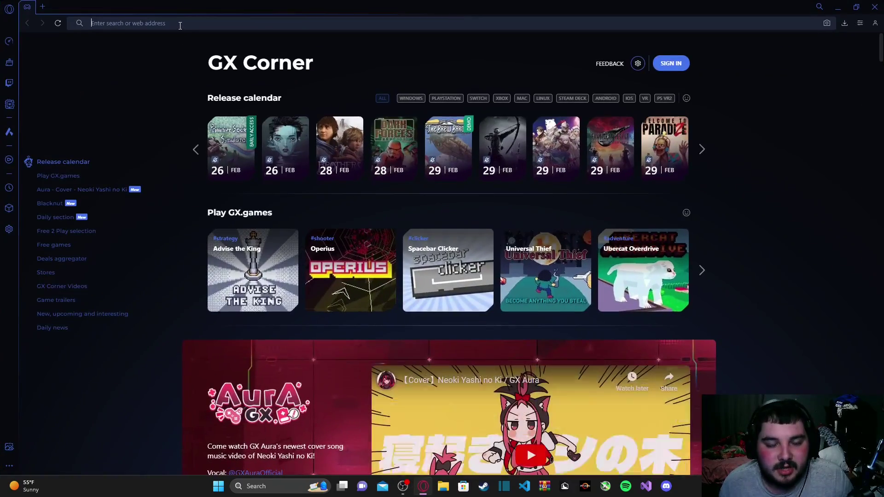
type("https://discord.com/developers/applications")
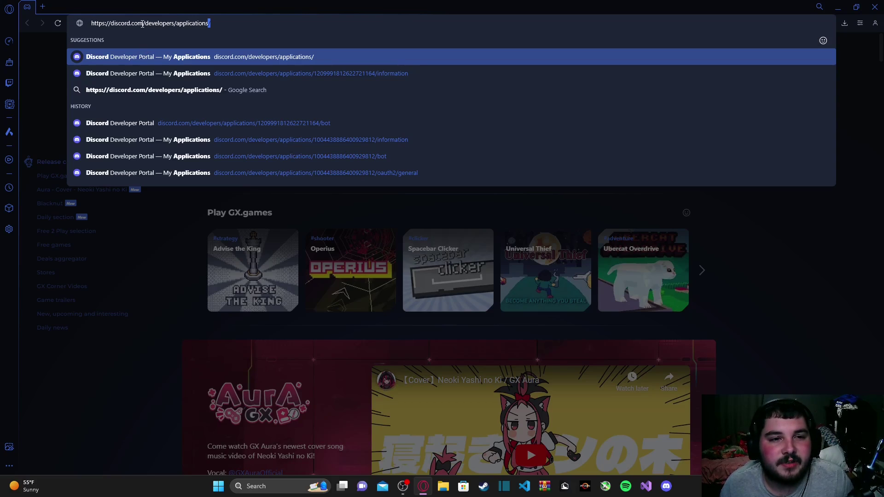
key("Return")
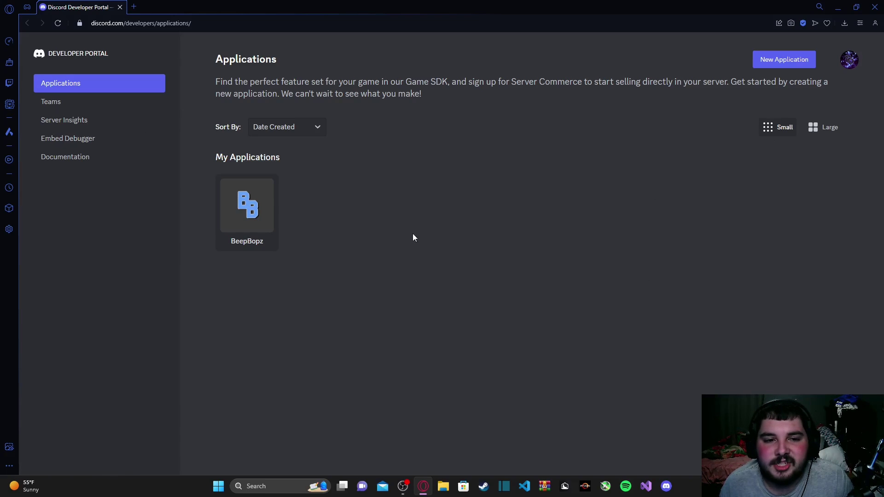
- Create a new application named 'YT_Bot', accepting the developer terms and policy
left_click(770, 62)
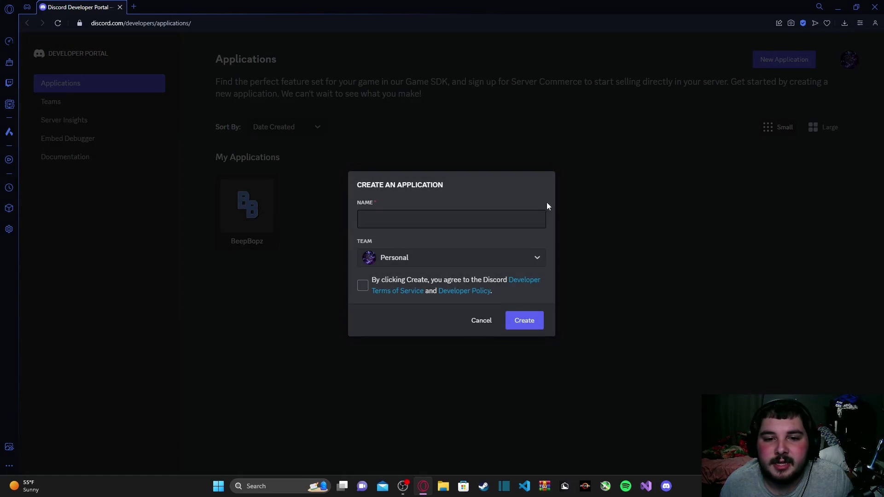
left_click(429, 228)
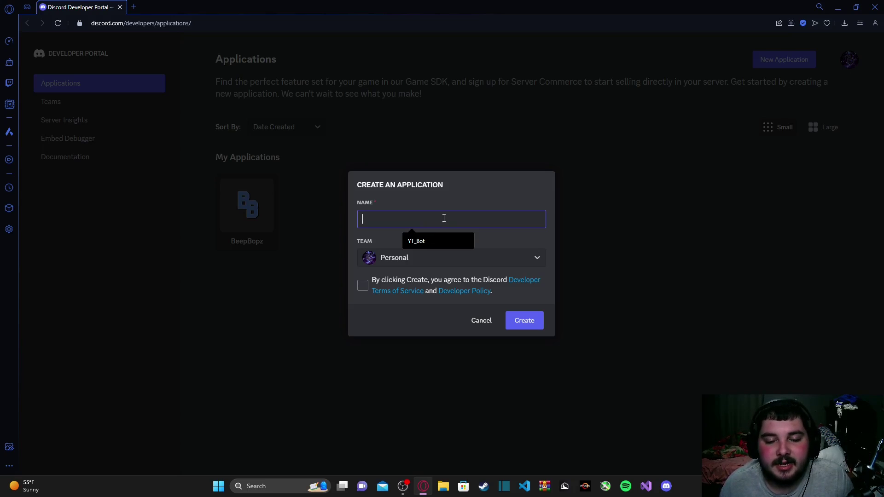
type("YT")
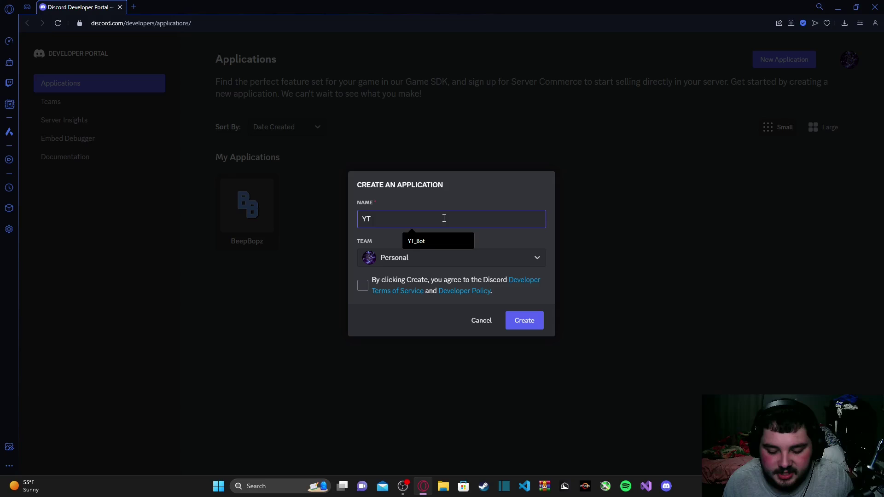
type("_Bot")
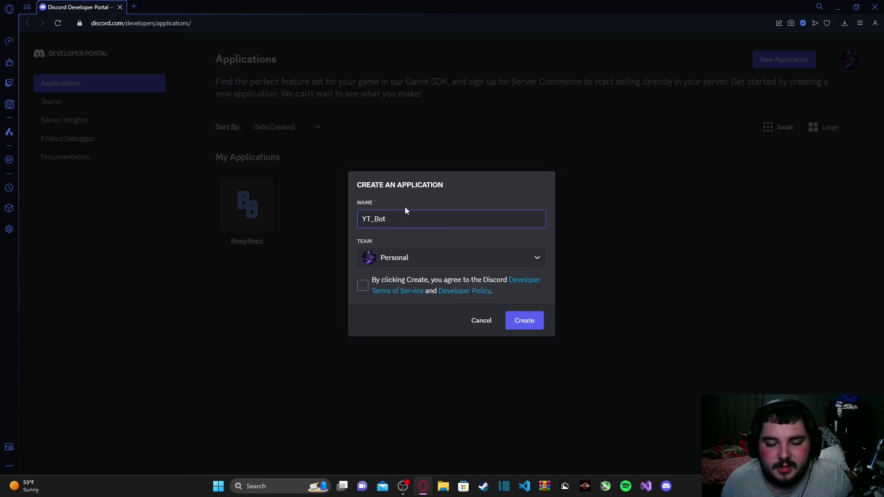
left_click(363, 286)
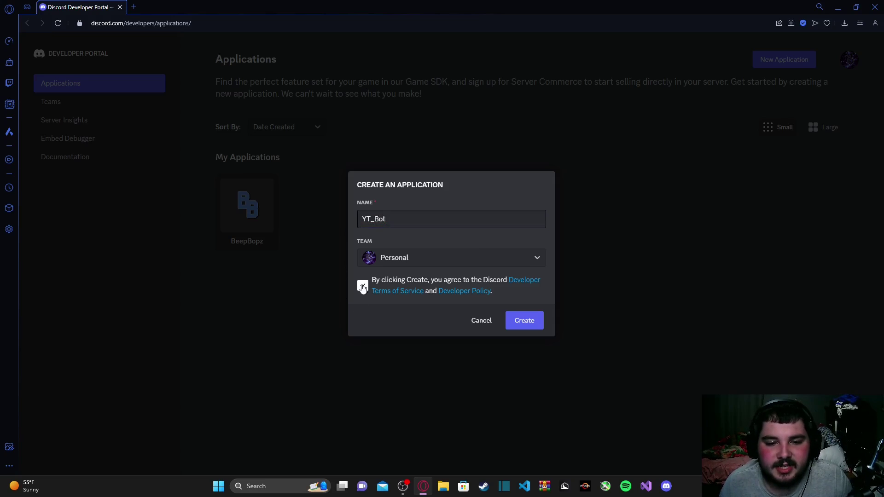
left_click(525, 322)
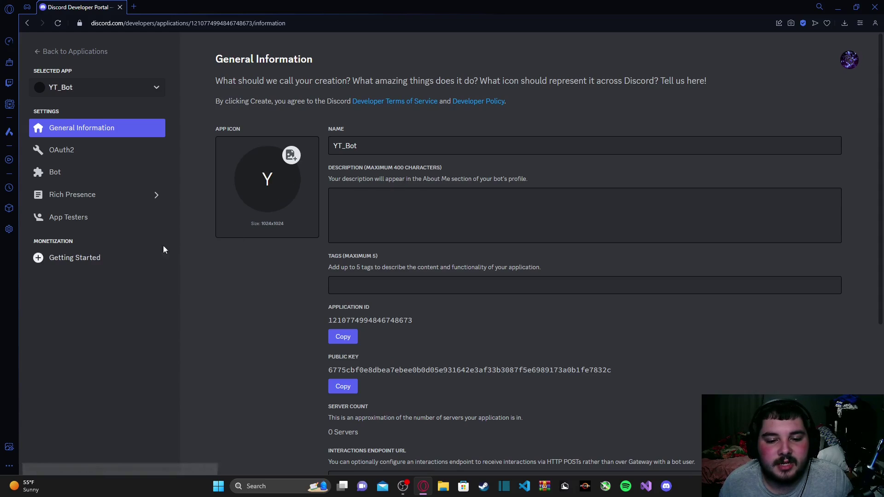
left_click_drag(323, 322, 420, 320)
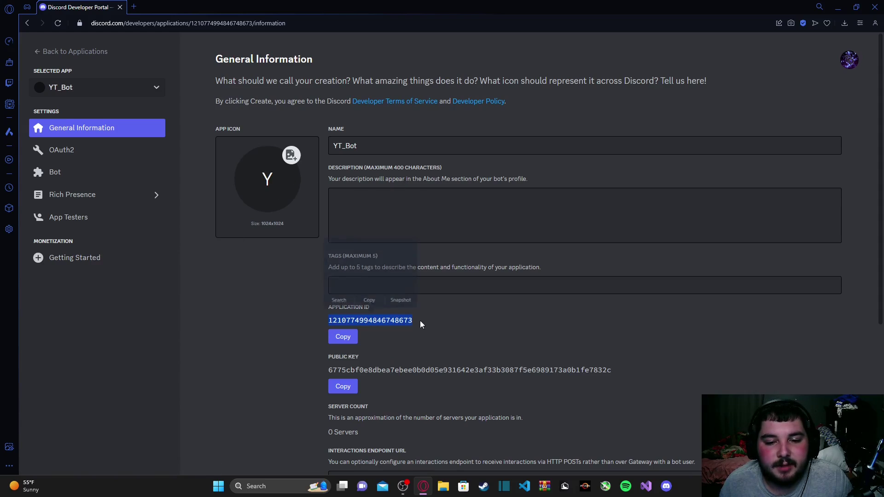
left_click(348, 321)
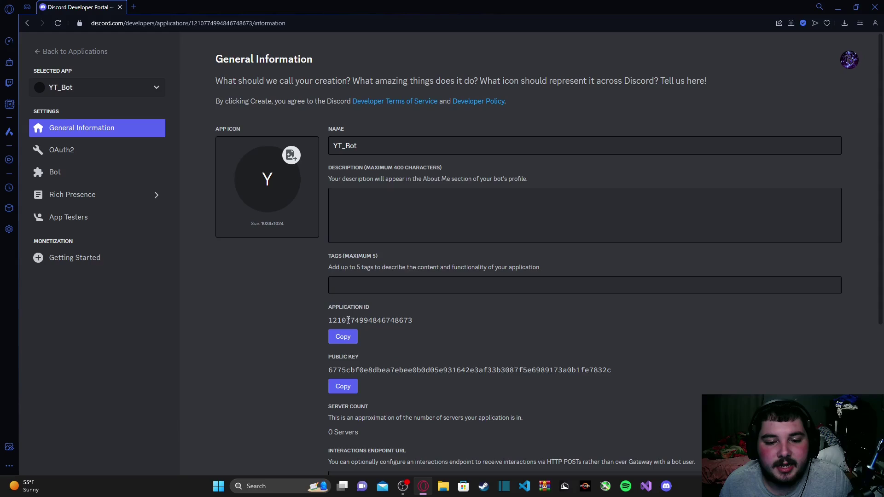
left_click(379, 302)
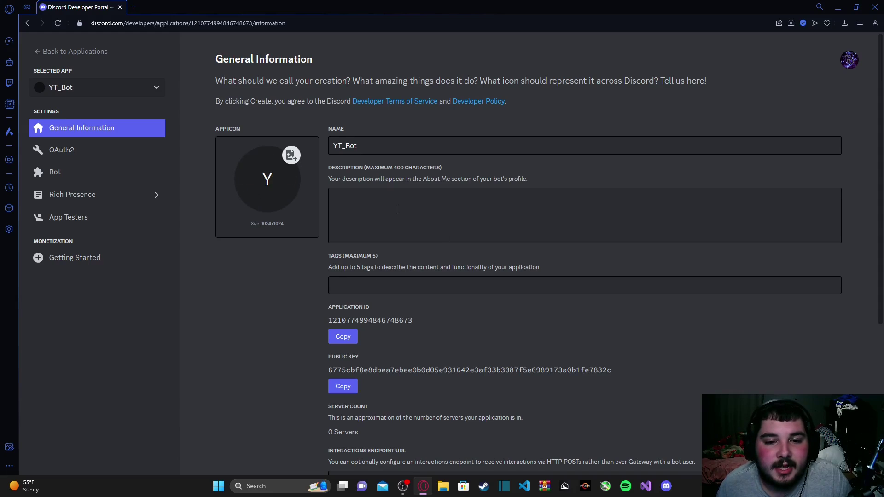
left_click(340, 193)
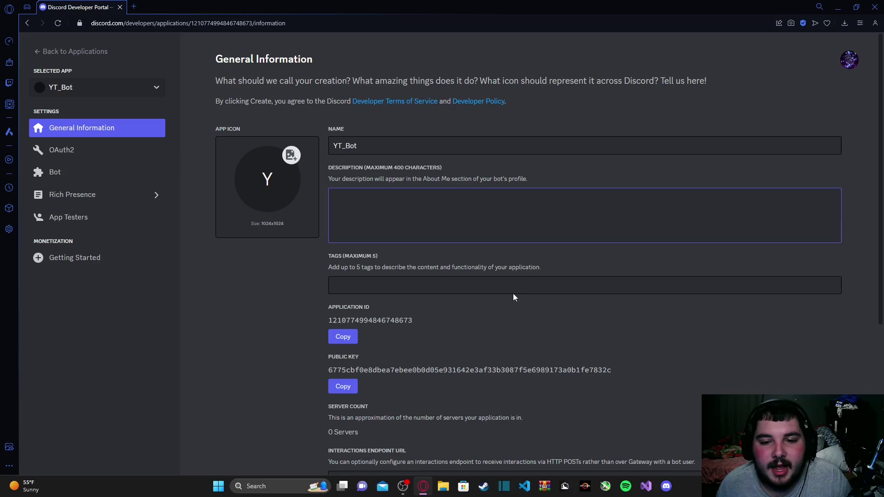
left_click(344, 283)
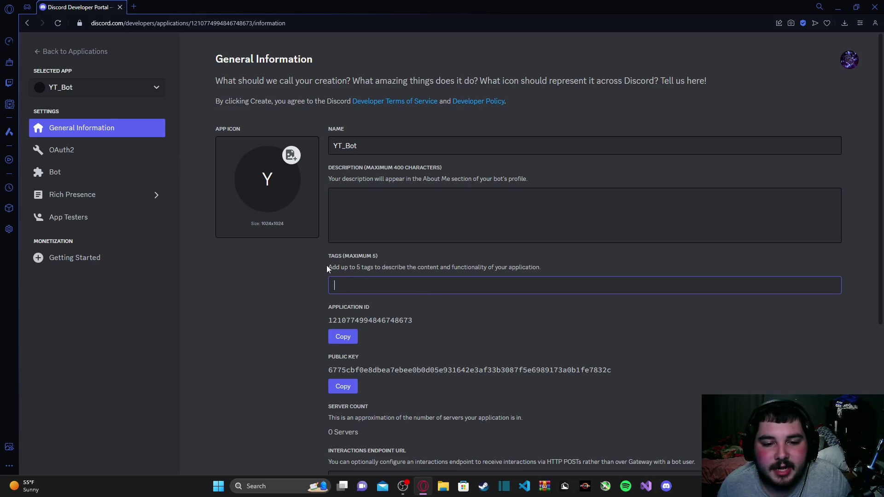
left_click_drag(329, 269, 549, 264)
left_click(543, 271)
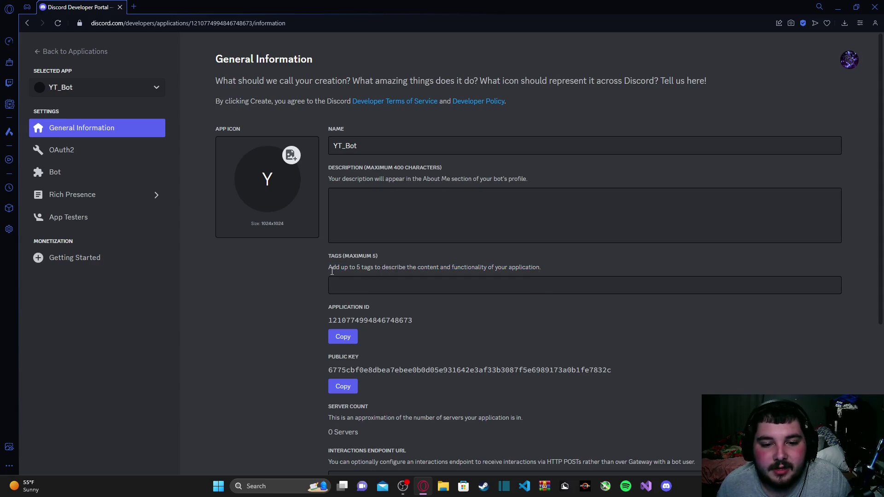
left_click_drag(329, 270, 542, 268)
left_click(546, 270)
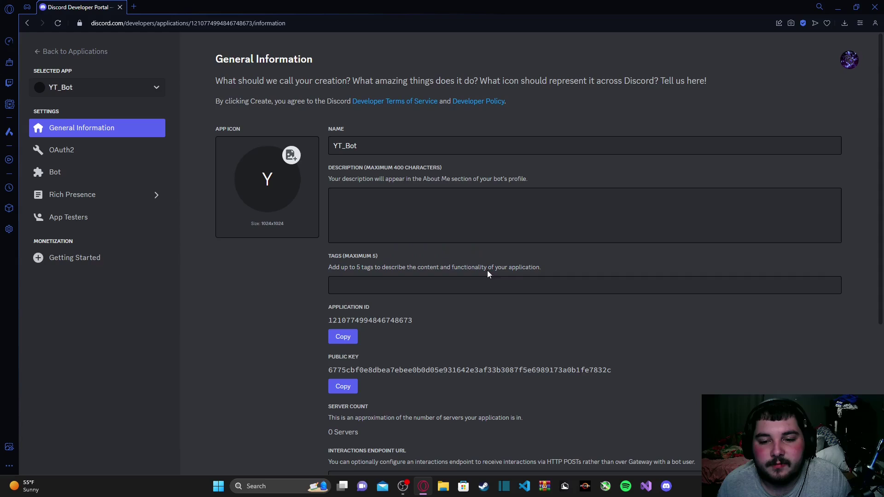
scroll(302, 232, "down", 1)
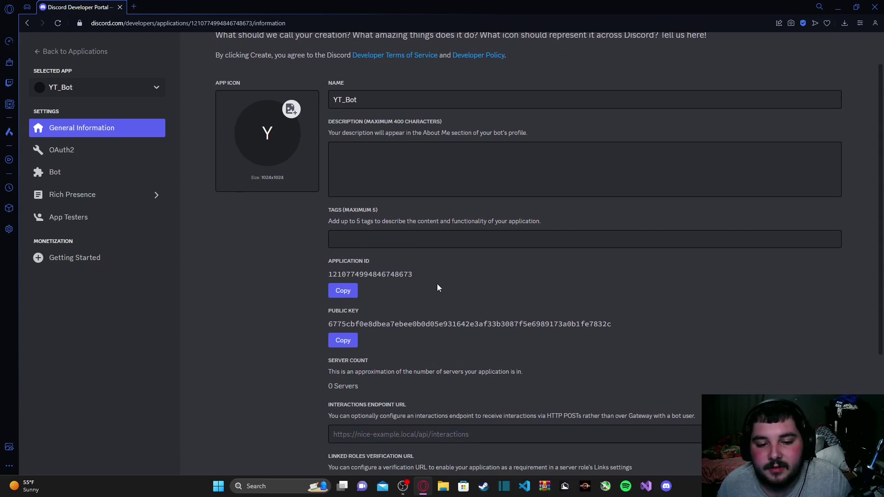
scroll(453, 318, "down", 1)
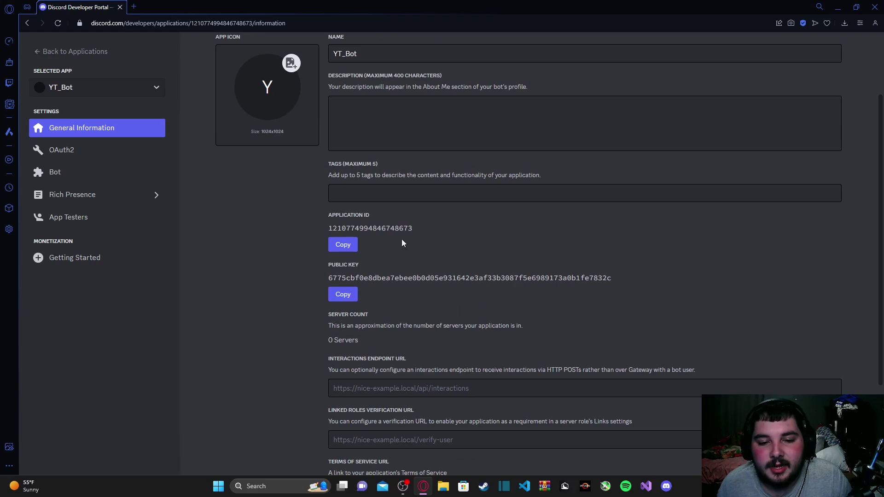
scroll(343, 336, "down", 2)
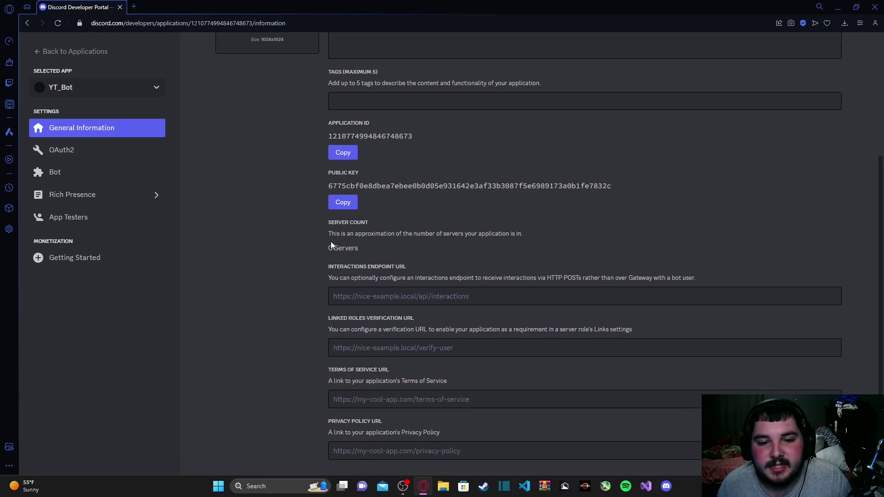
scroll(360, 256, "down", 1)
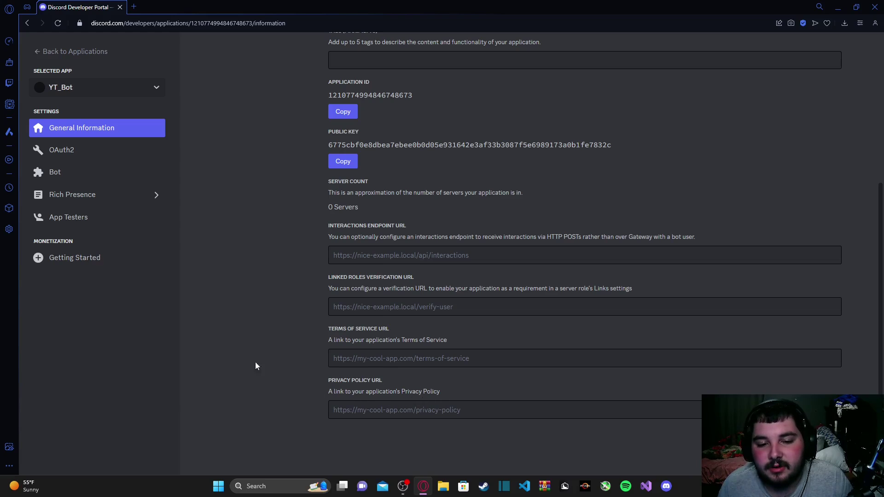
scroll(281, 369, "up", 3)
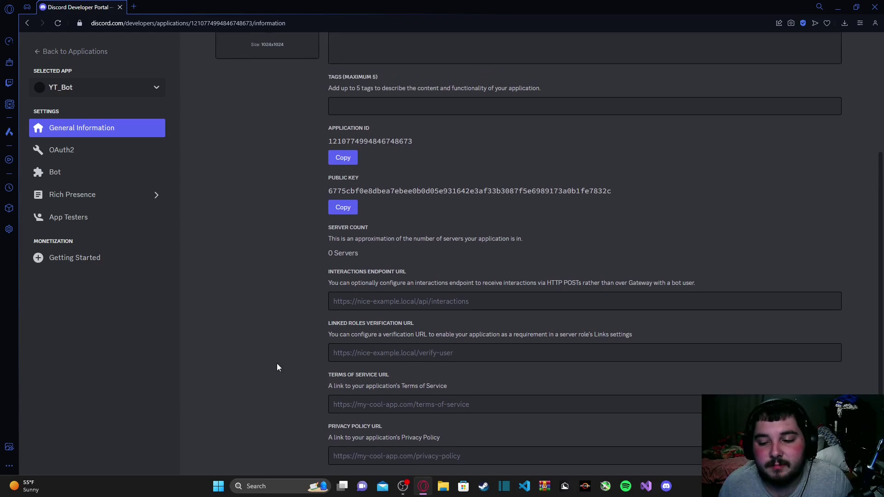
scroll(258, 324, "down", 3)
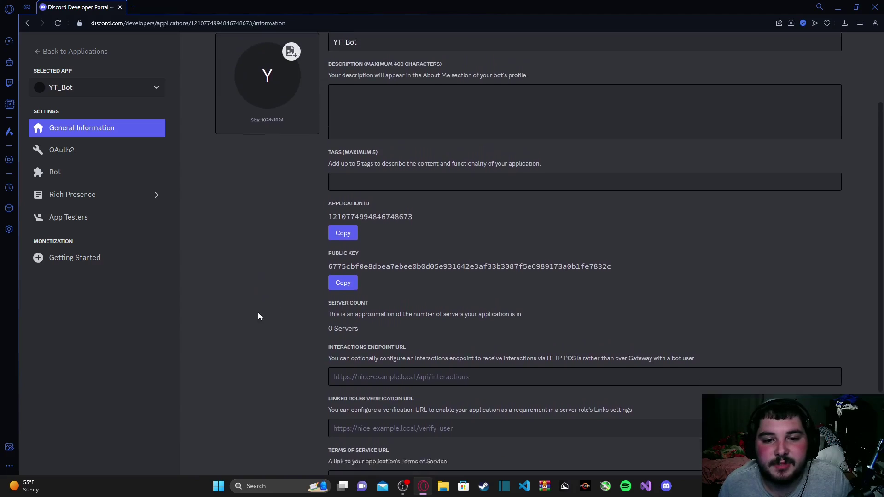
scroll(260, 312, "up", 1)
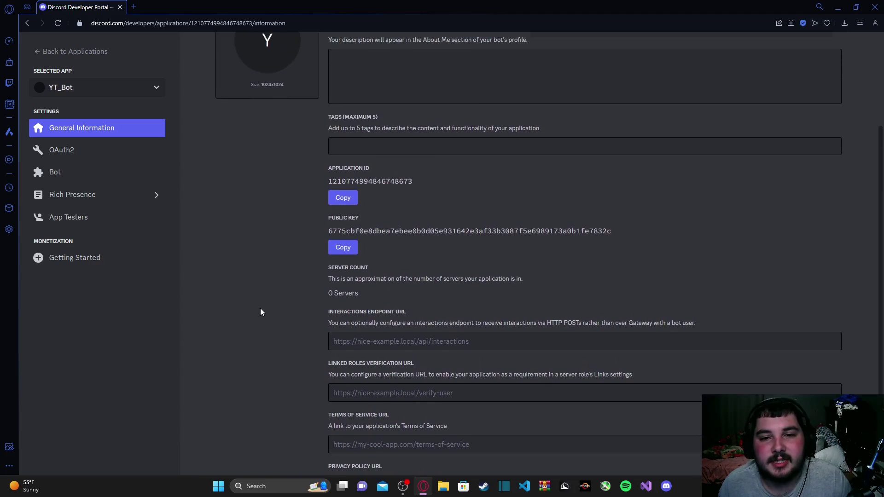
scroll(324, 351, "down", 2)
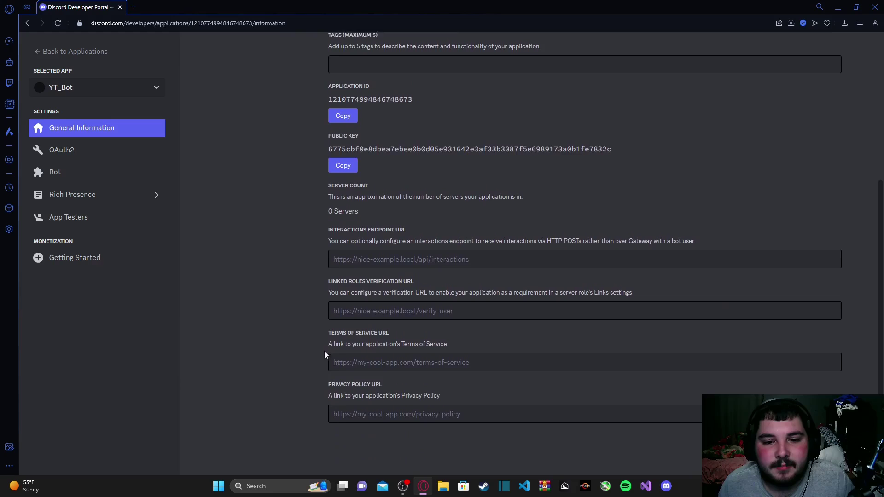
scroll(327, 249, "up", 5)
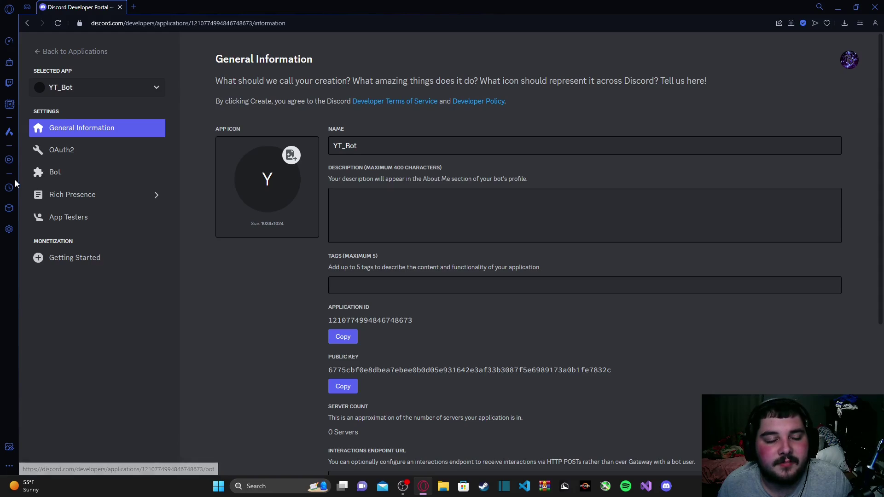
- Open YT_Bot's Bot page and review the Public Bot setting's description
left_click(66, 177)
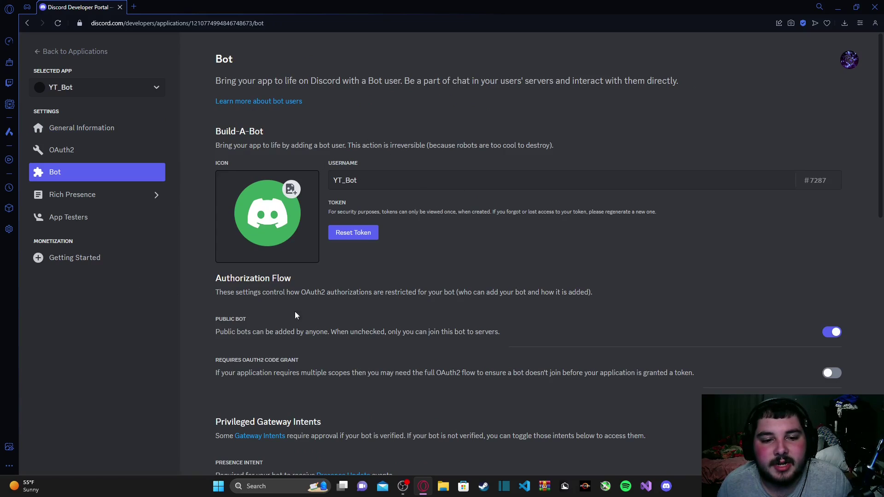
scroll(615, 242, "down", 4)
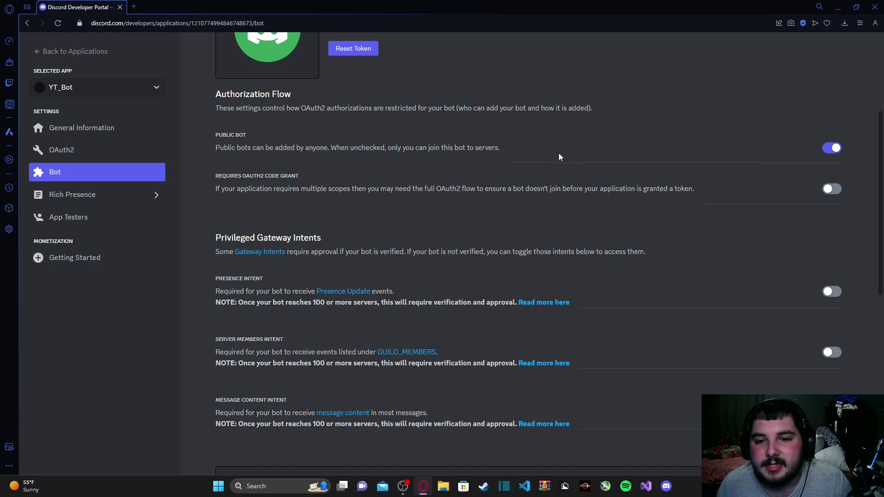
left_click_drag(506, 153, 210, 155)
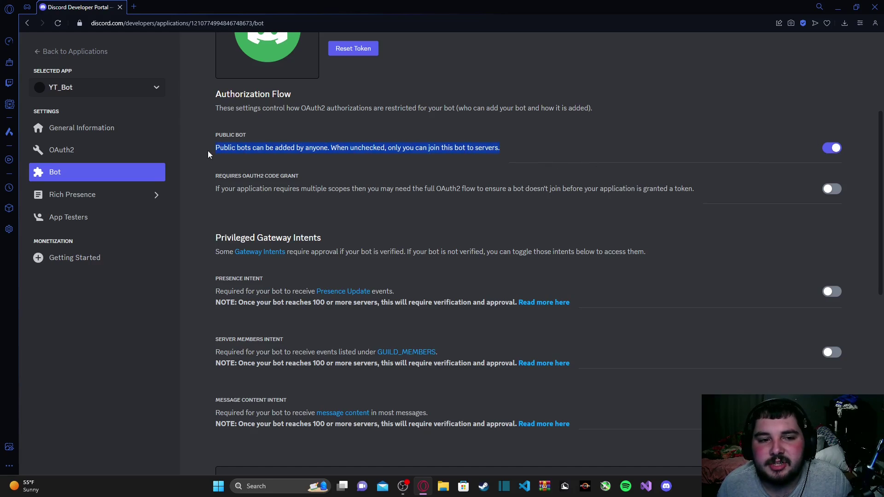
left_click(474, 154)
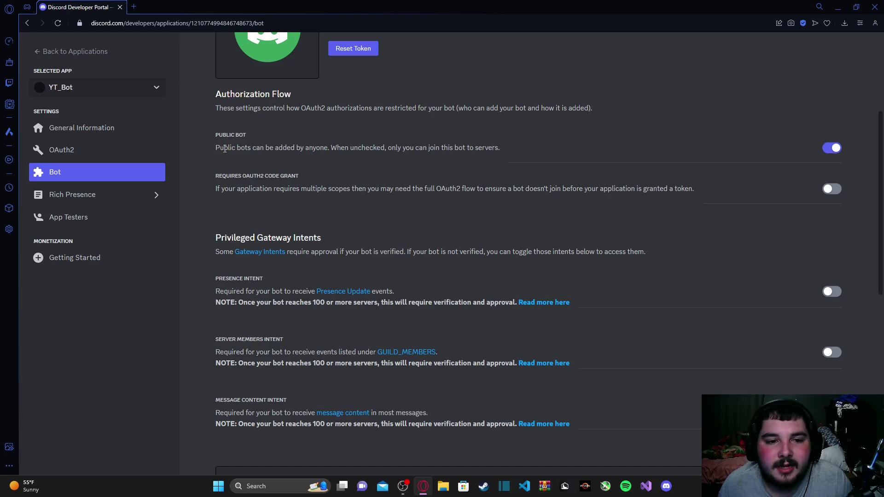
left_click_drag(215, 148, 509, 157)
left_click(499, 147)
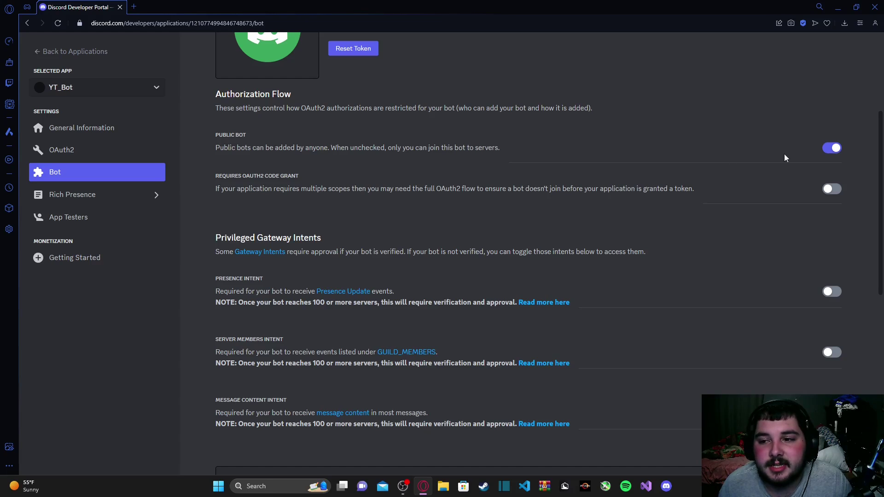
- Leave Public Bot on and enable the Presence, Server Members and Message Content intents, then save
left_click(831, 148)
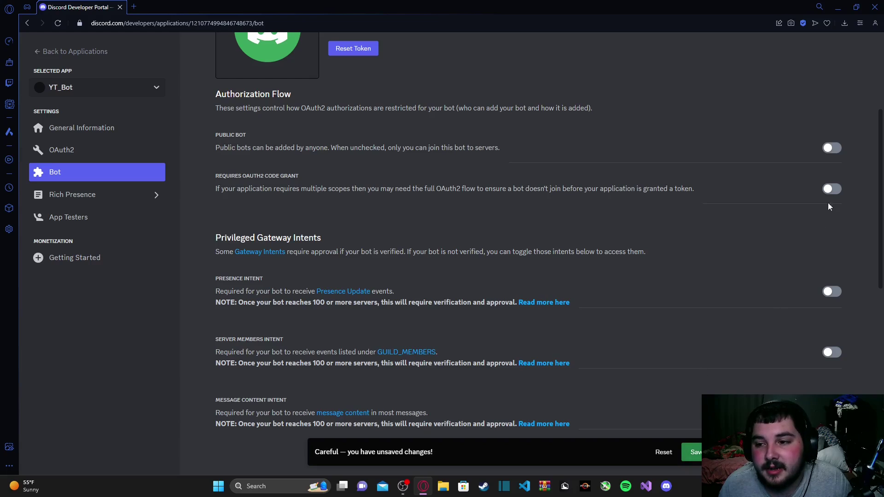
left_click(831, 149)
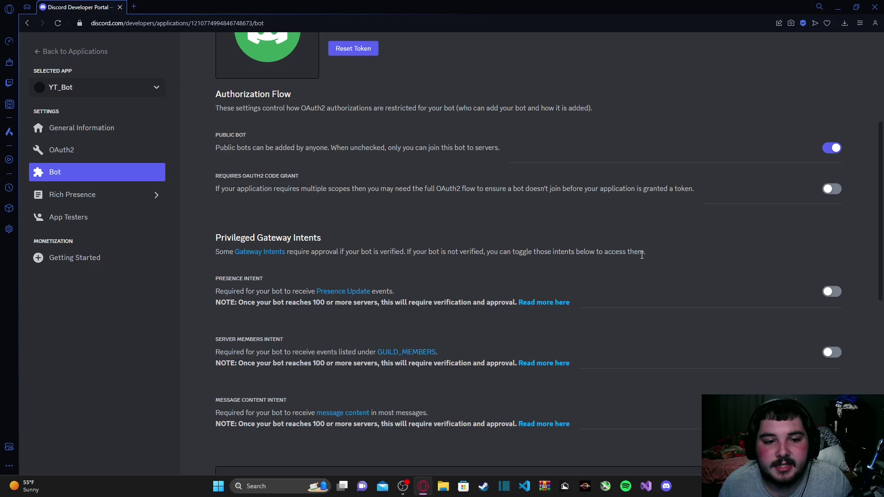
scroll(664, 261, "down", 3)
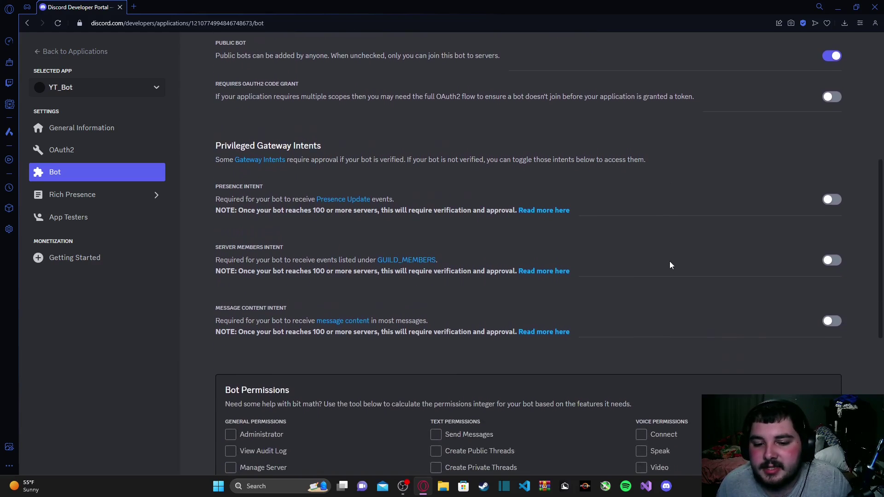
left_click(832, 154)
left_click(832, 214)
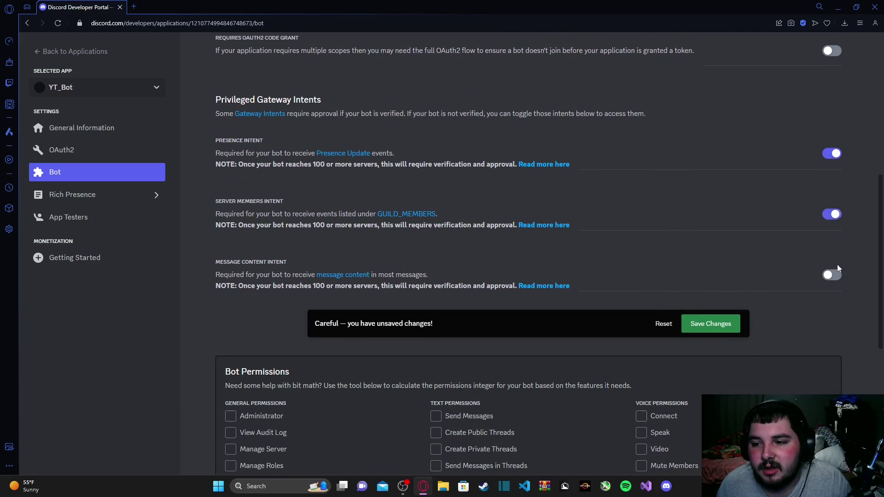
left_click(832, 275)
left_click(711, 324)
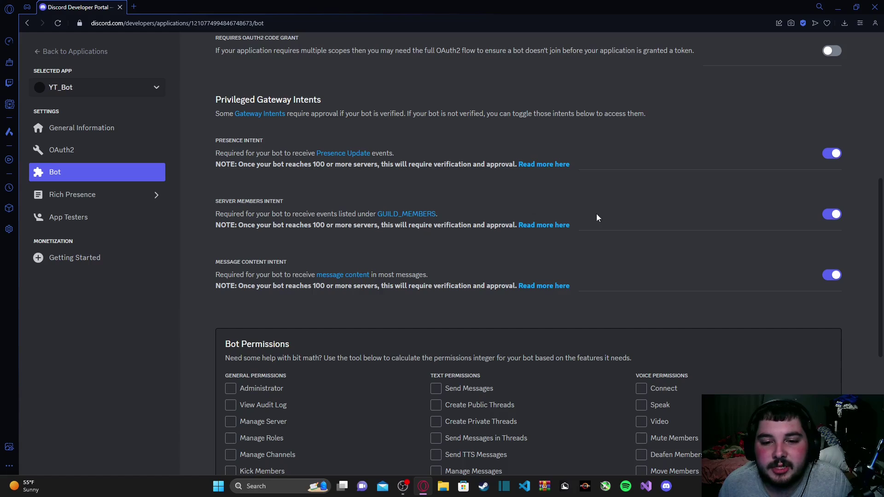
scroll(653, 226, "down", 1)
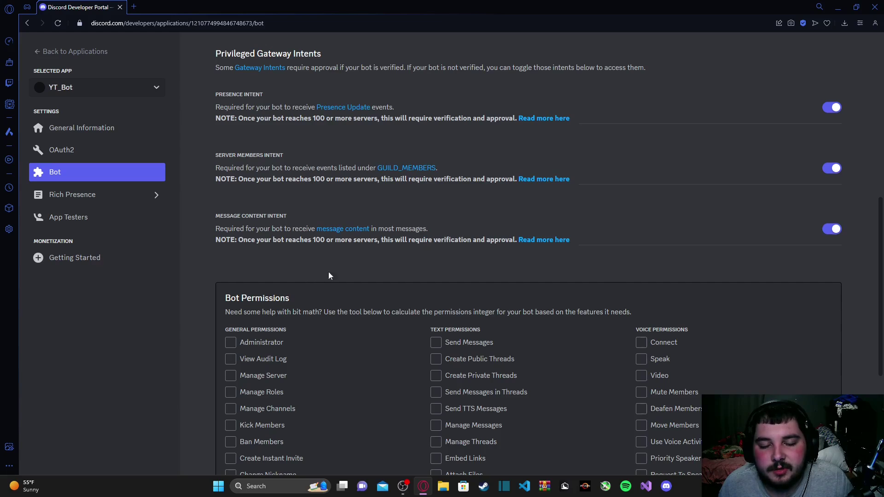
scroll(329, 276, "down", 5)
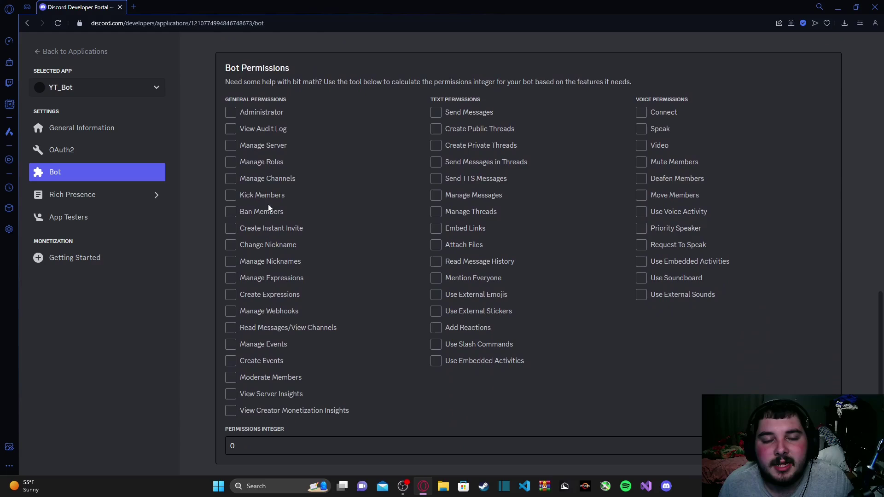
mouse_move(225, 81)
left_mouse_down()
mouse_move(629, 82)
mouse_move(222, 82)
left_mouse_up()
left_click(639, 82)
left_click(317, 175)
scroll(317, 175, "up", 2)
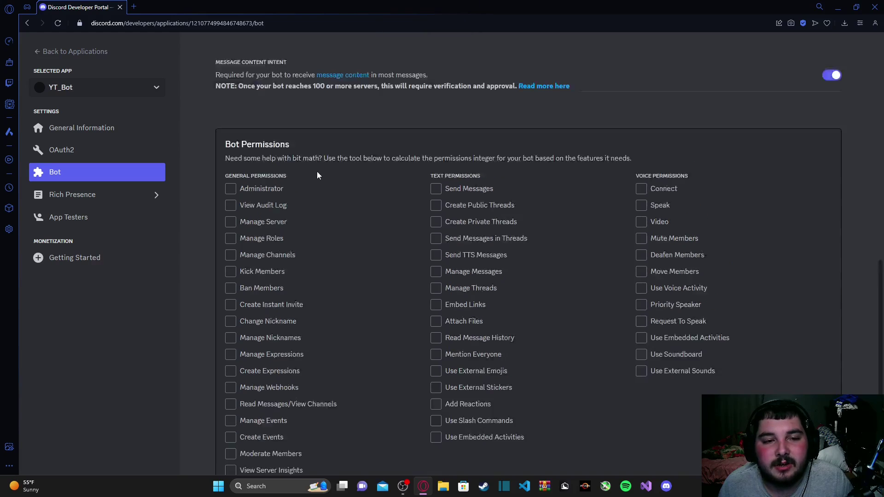
scroll(317, 175, "up", 10)
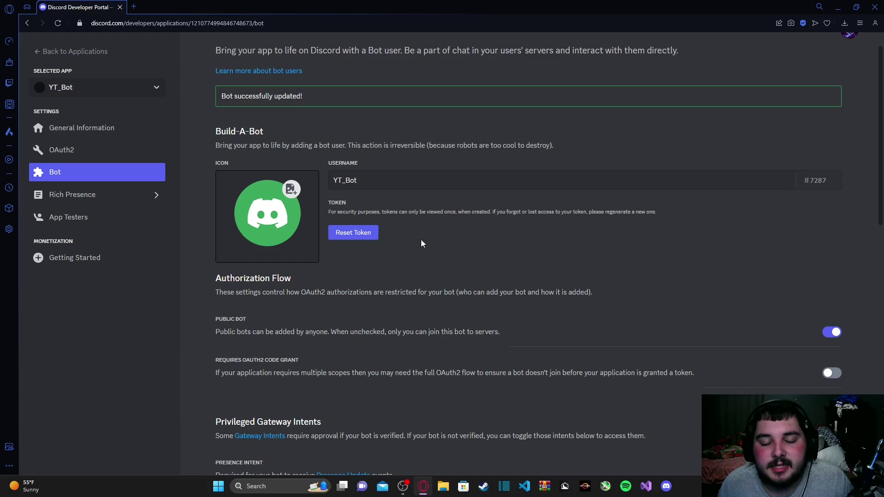
- Reset YT_Bot's bot token, confirming and submitting the authentication code
left_click(354, 233)
left_click(523, 284)
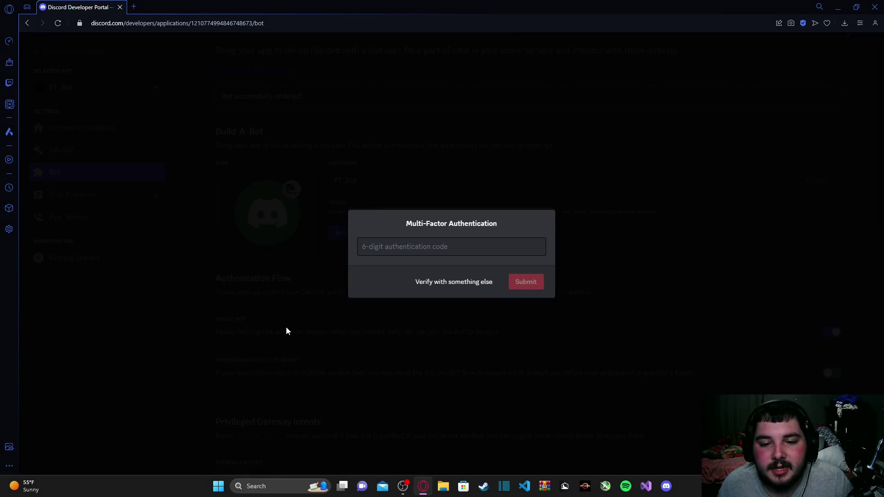
left_click(388, 247)
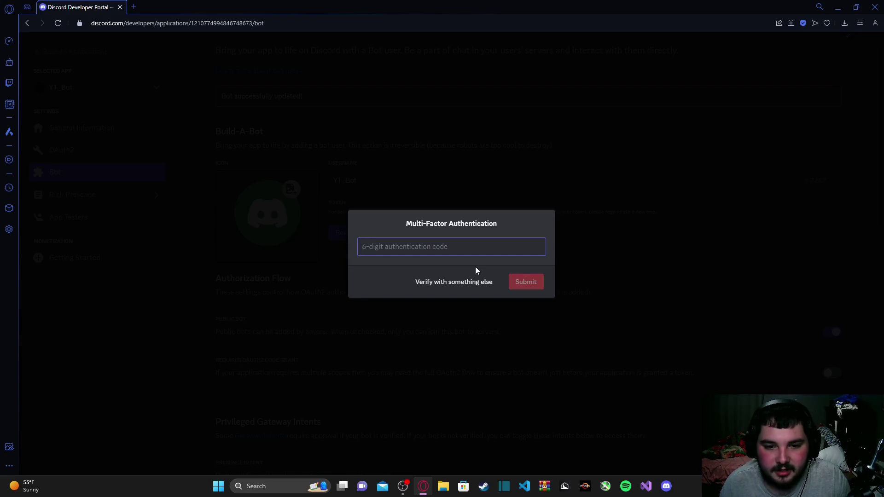
key("ctrl+v")
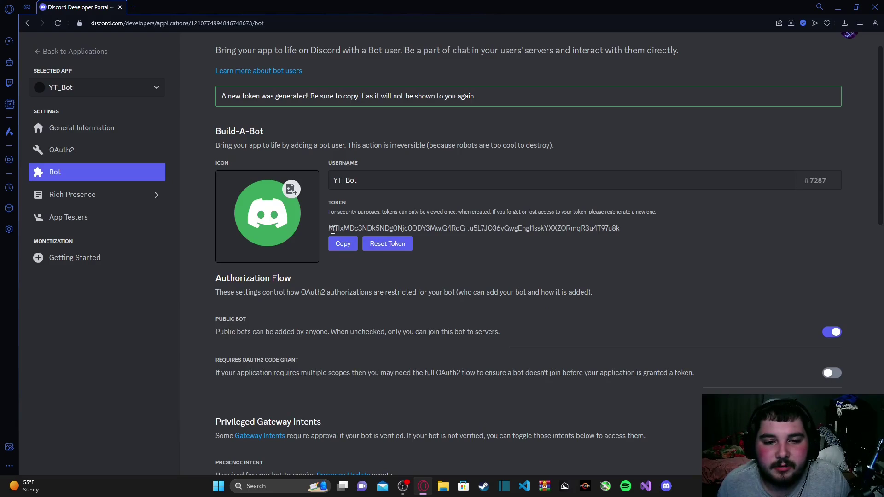
- Try selecting the newly generated bot token text in several ways
left_click_drag(333, 230, 650, 231)
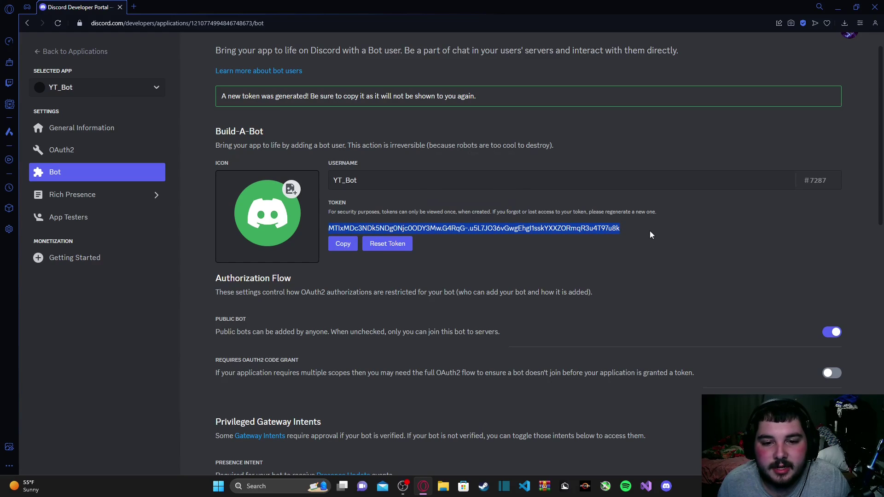
left_click(449, 229)
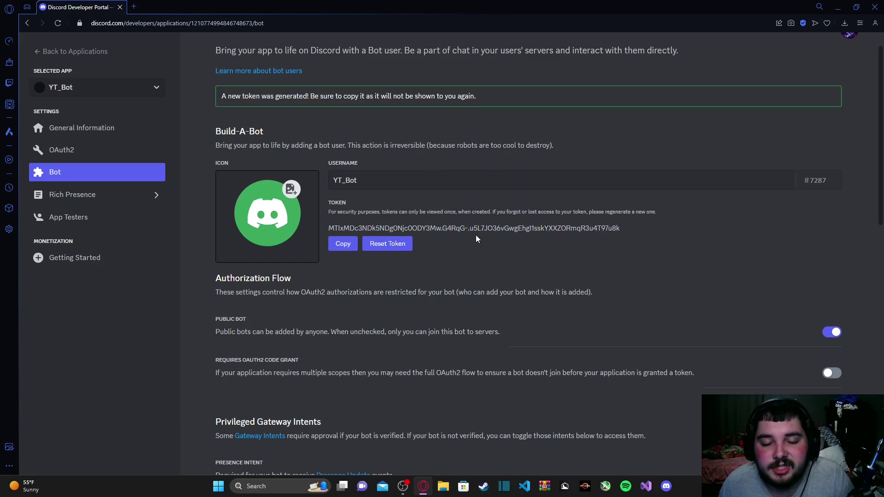
triple_click(500, 228)
left_click(495, 250)
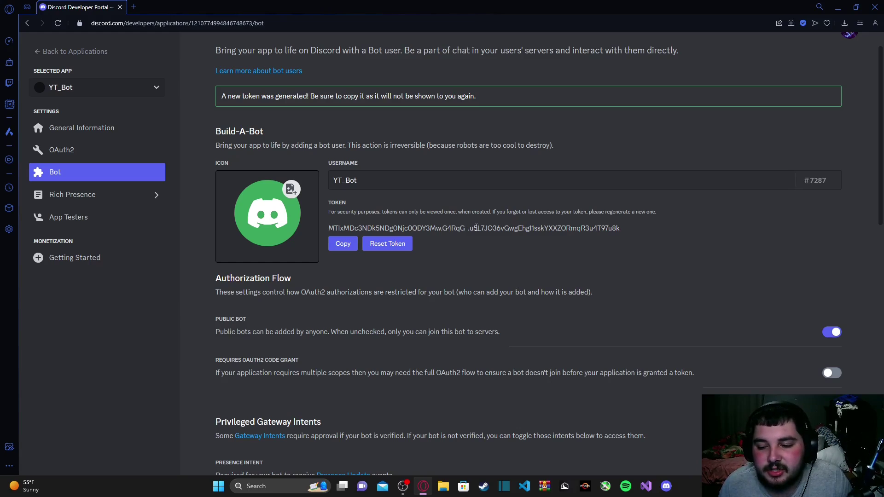
double_click(627, 229)
left_click(534, 210)
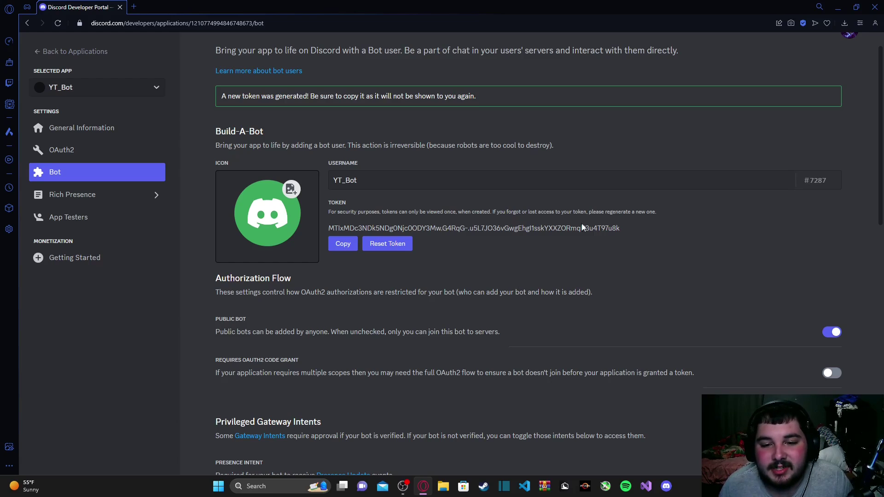
left_click_drag(327, 228, 626, 228)
left_click(435, 225)
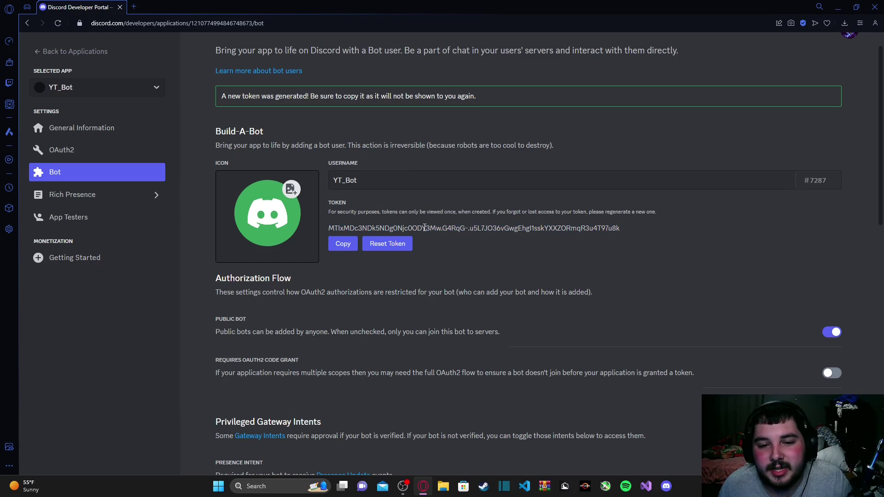
- Select the whole bot token, copy it, and minimise Opera GX to the desktop
double_click(434, 225)
left_click(627, 231)
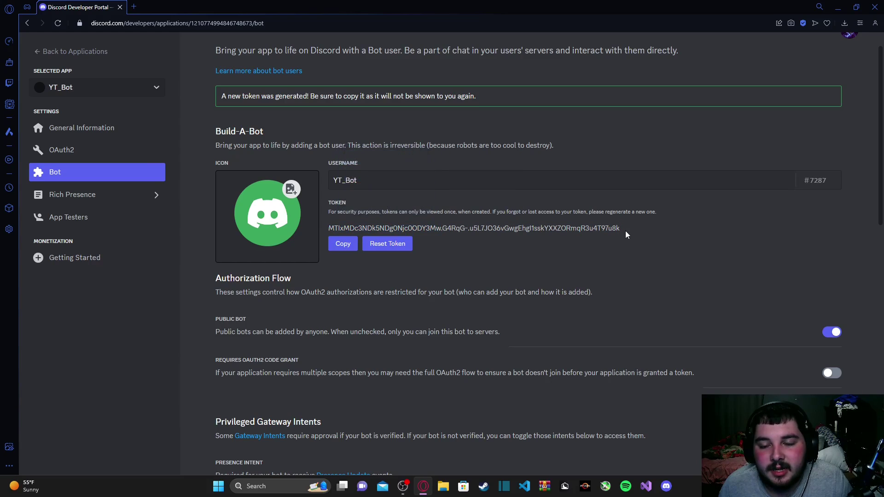
left_click_drag(623, 228, 330, 225)
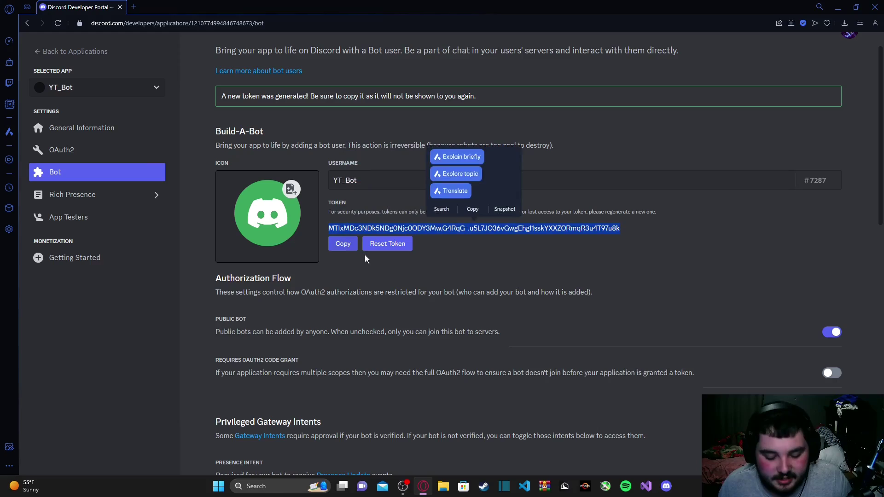
left_click(347, 248)
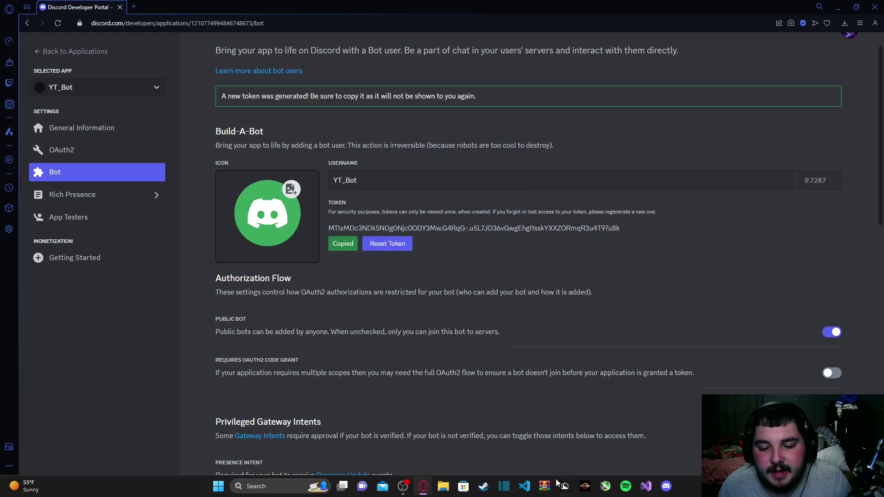
left_click(426, 492)
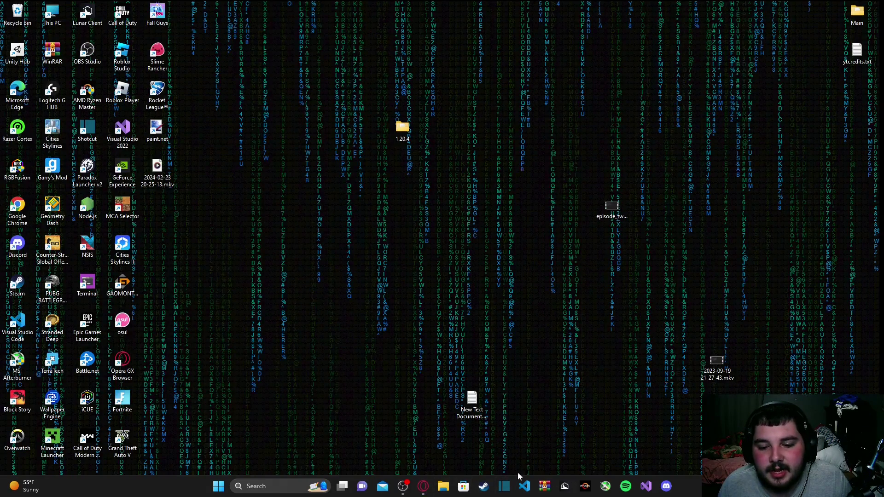
- Open New Text Document.txt from the desktop and paste the bot token onto line 4
left_click_drag(474, 405, 438, 334)
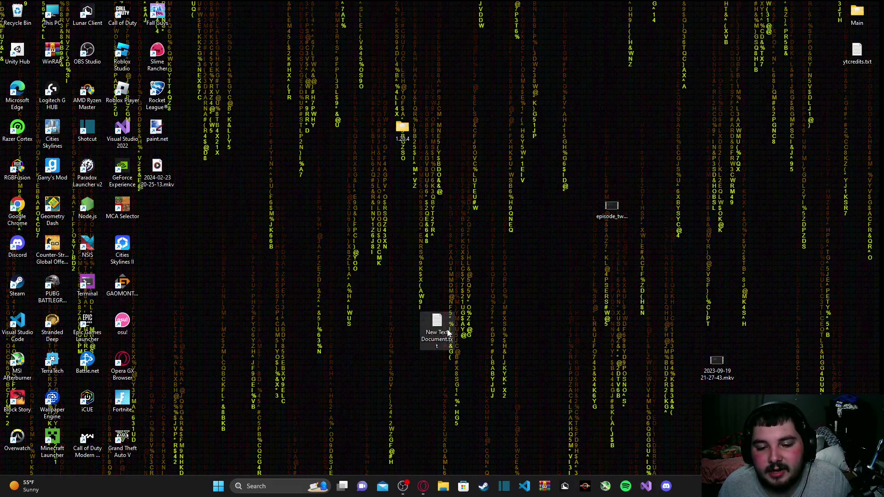
double_click(428, 328)
key("ctrl+v")
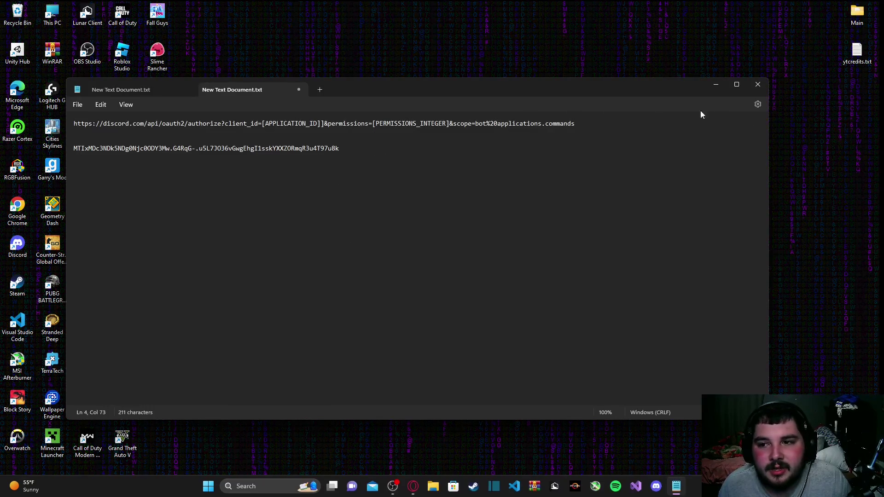
left_click_drag(608, 125, 73, 123)
left_click(488, 142)
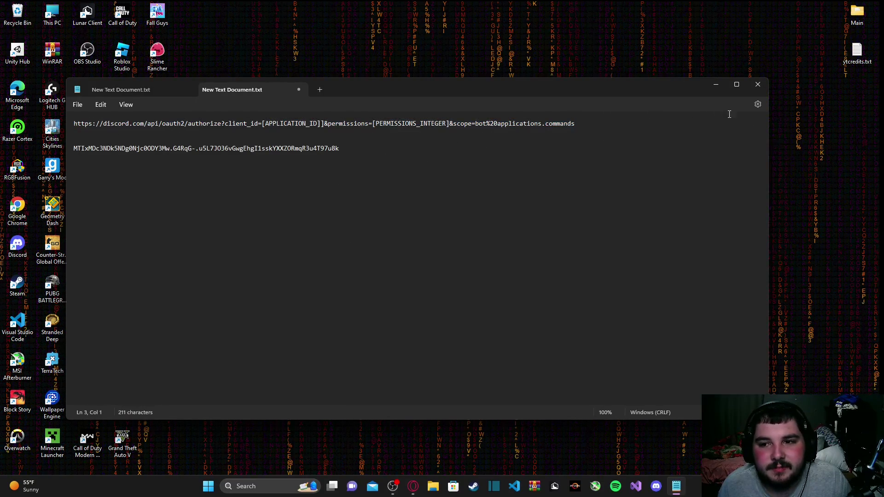
- Save the document, close Notepad, and bring the Discord Developer Portal back
left_click(189, 89)
left_click(77, 104)
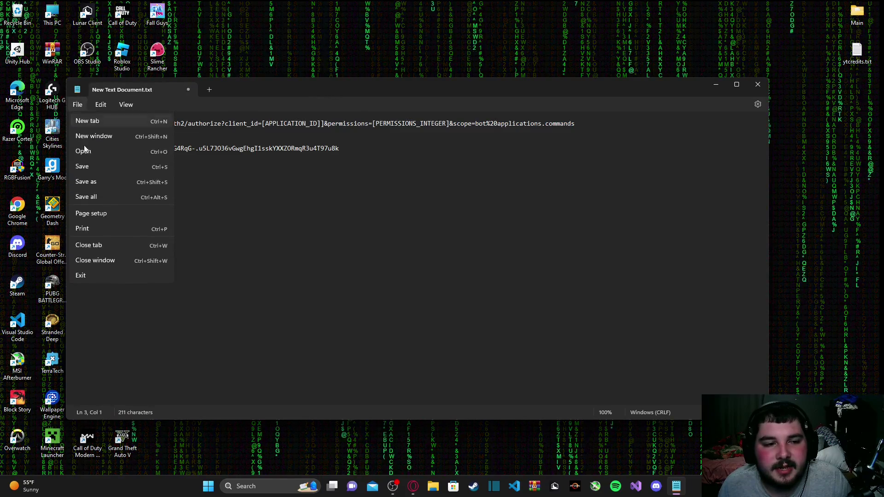
left_click(88, 167)
left_click(761, 85)
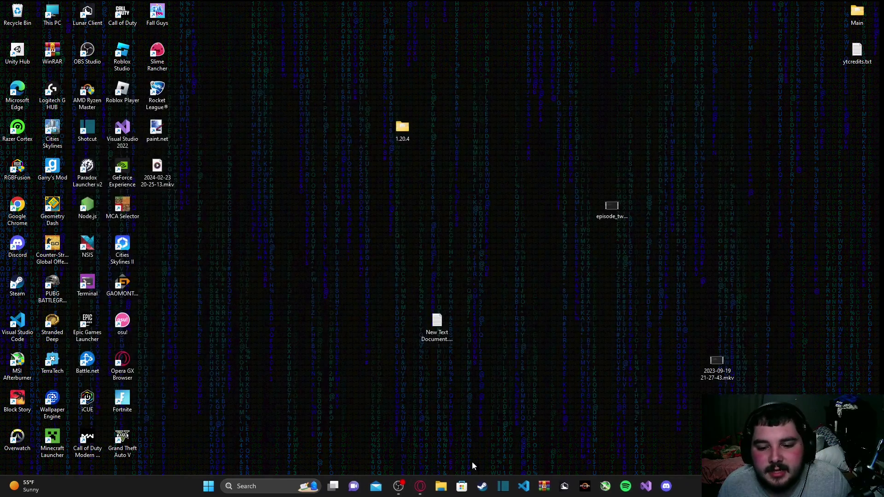
left_click(420, 486)
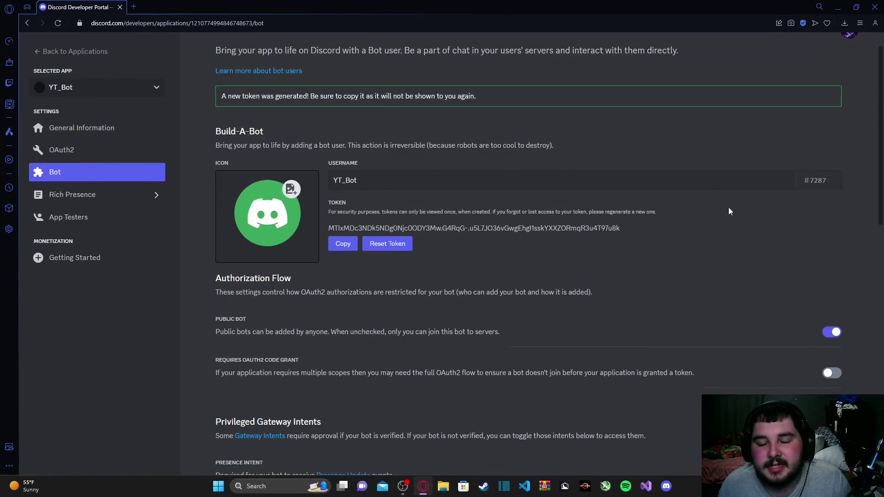
- Scroll through YT_Bot's Bot settings page, then minimise the browser window
scroll(616, 271, "down", 1)
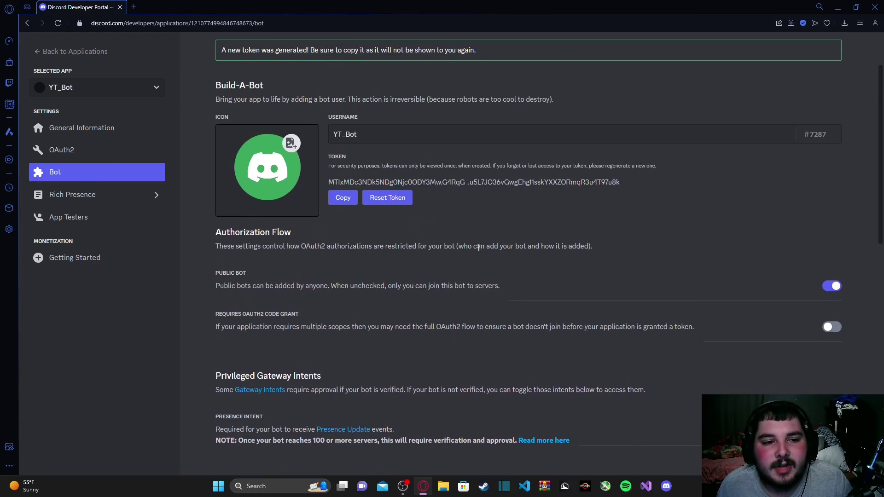
scroll(493, 251, "down", 6)
scroll(548, 249, "up", 5)
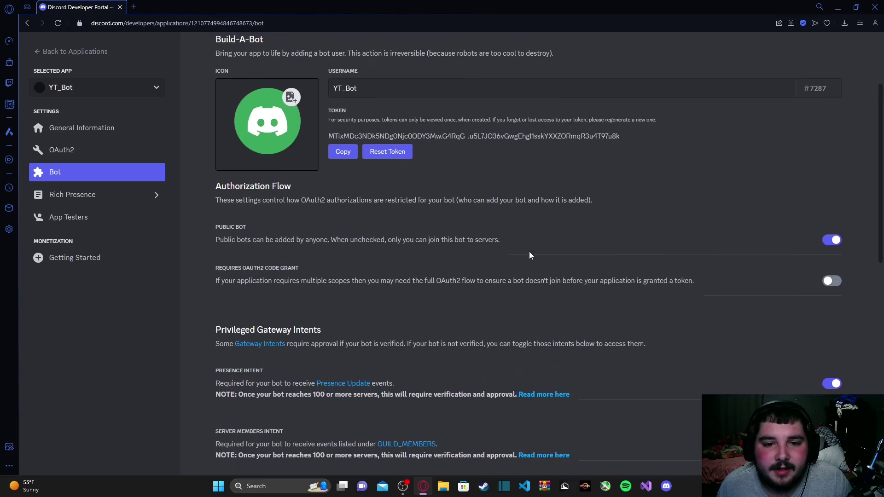
scroll(498, 188, "up", 1)
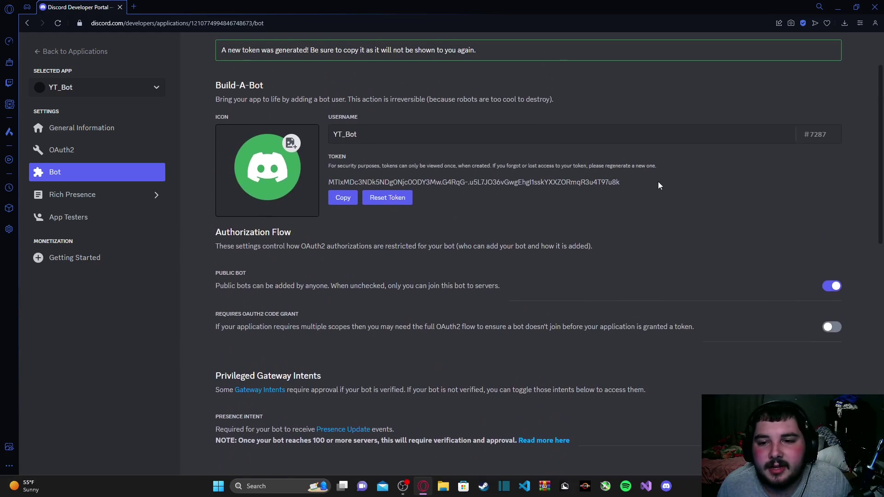
left_click(838, 10)
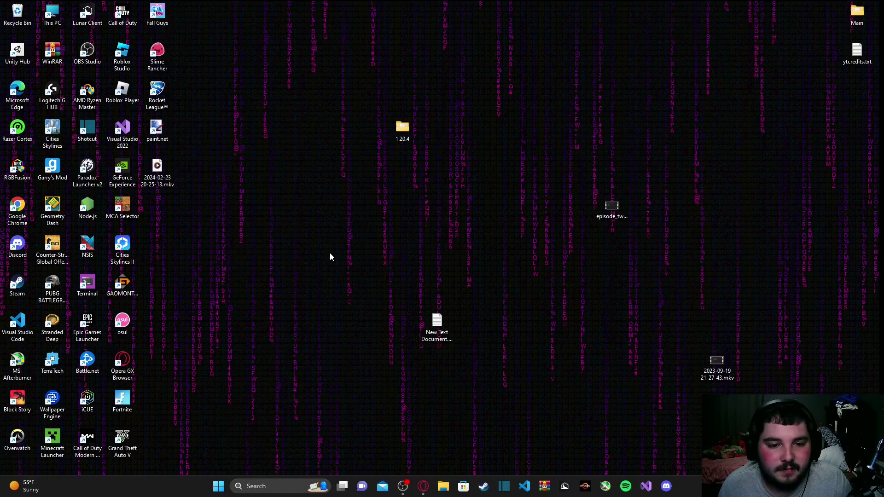
- Run 'pip install discord' in Command Prompt (discord 2.3.1 already installed), then open VS Code
key("super+r")
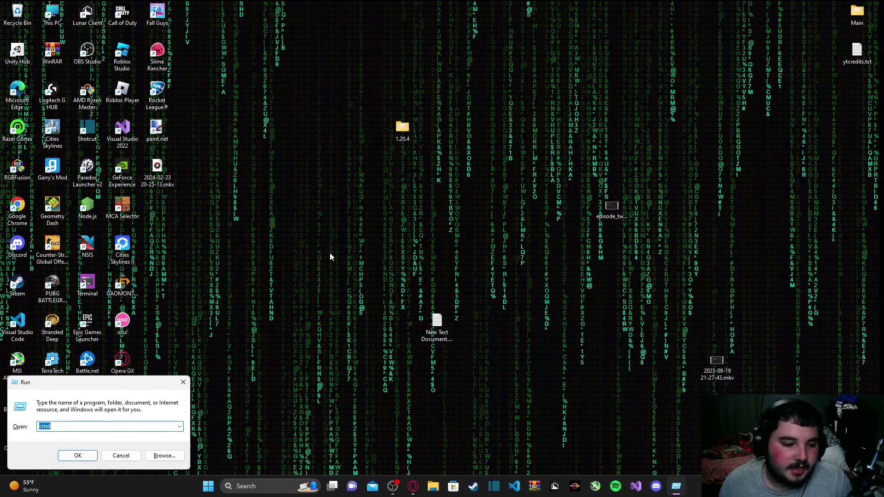
key("Return")
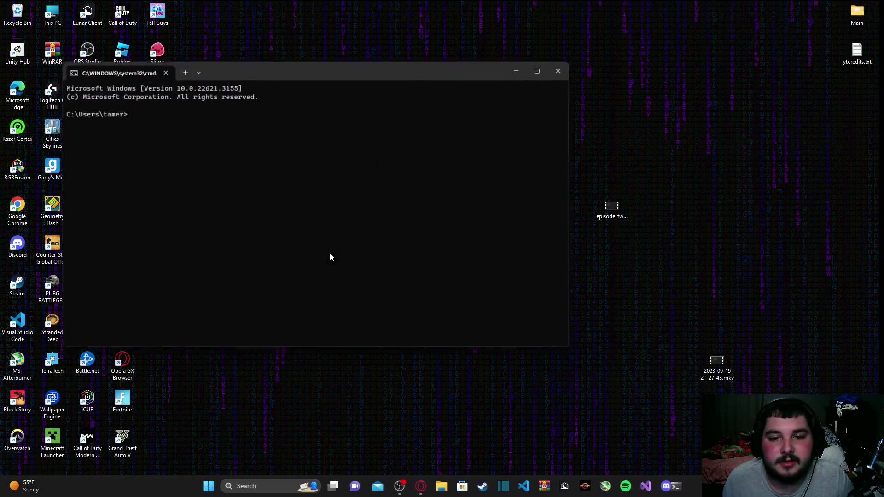
left_click_drag(277, 73, 465, 96)
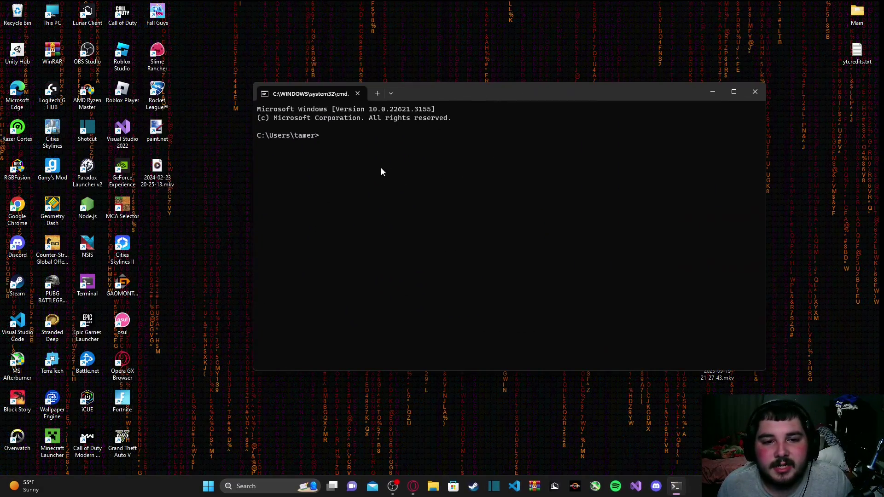
type("pip ")
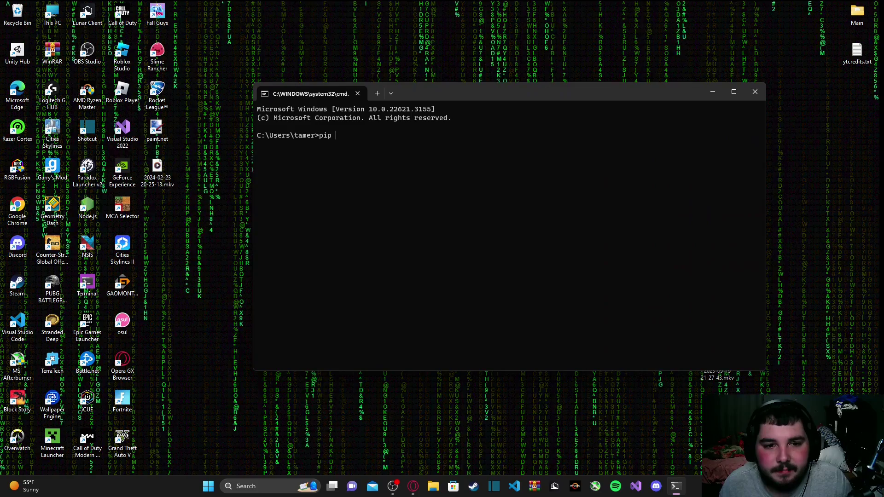
type("install dis")
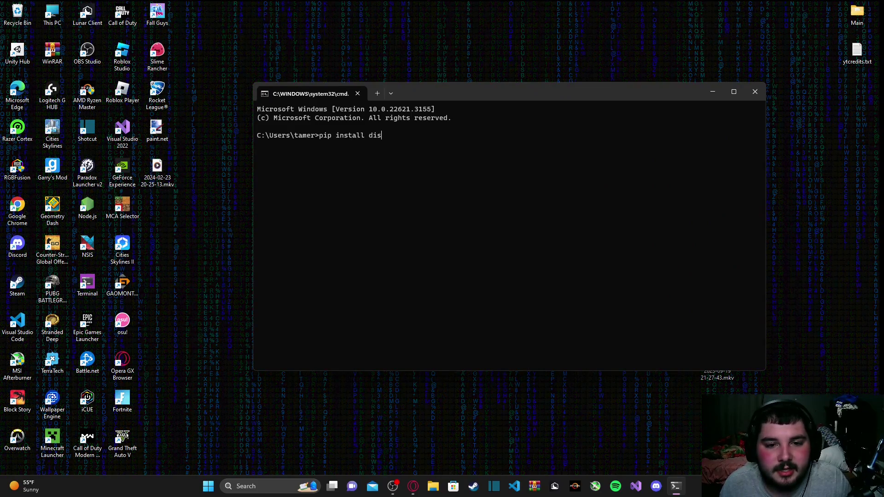
type("cord")
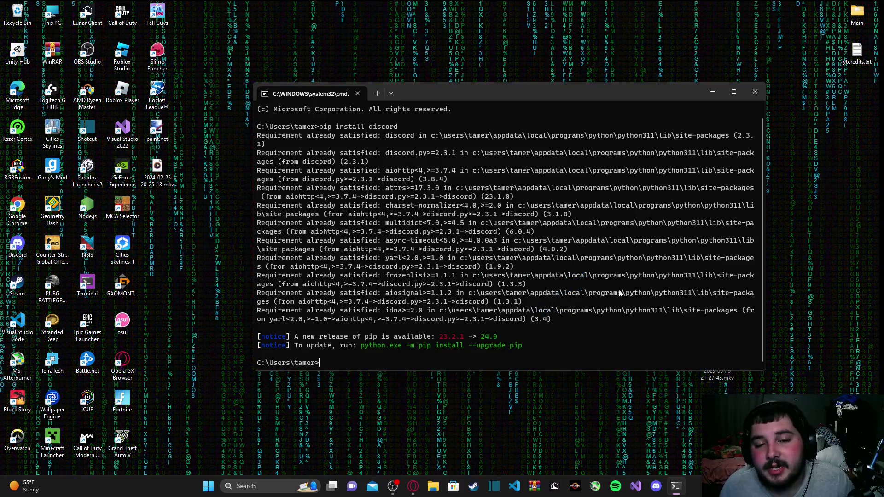
left_click_drag(563, 318, 277, 125)
key("ctrl+c")
left_click(755, 91)
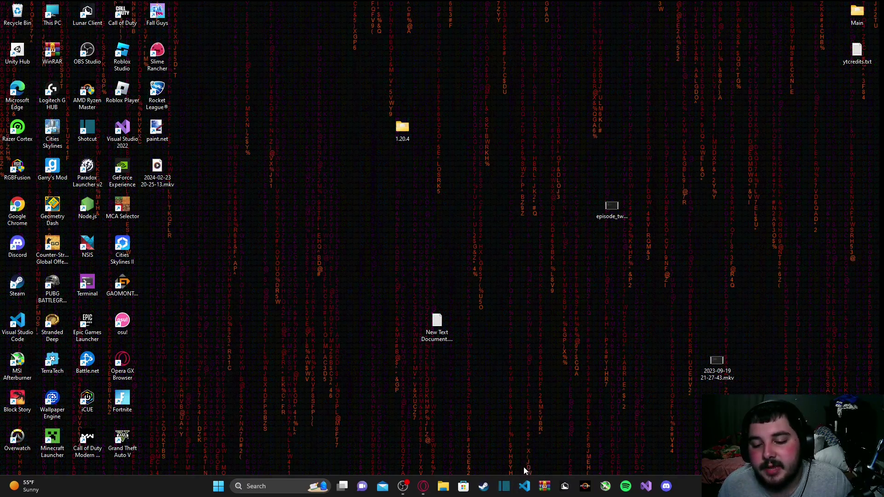
left_click(525, 486)
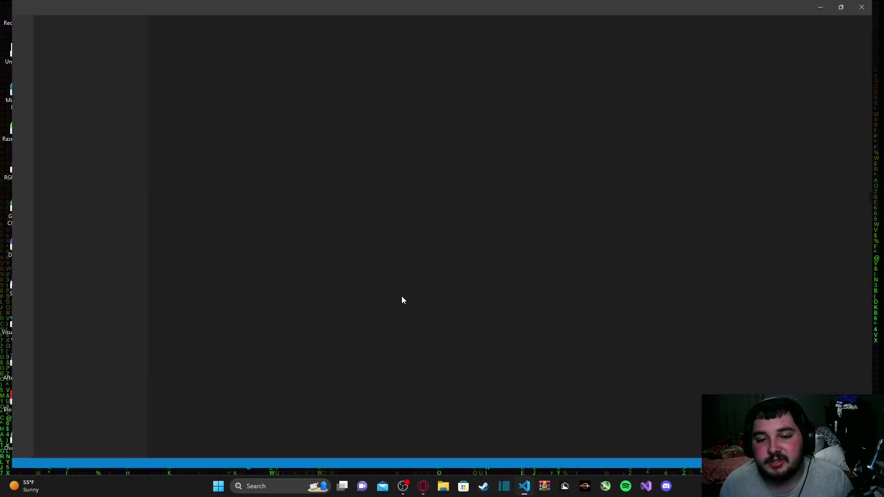